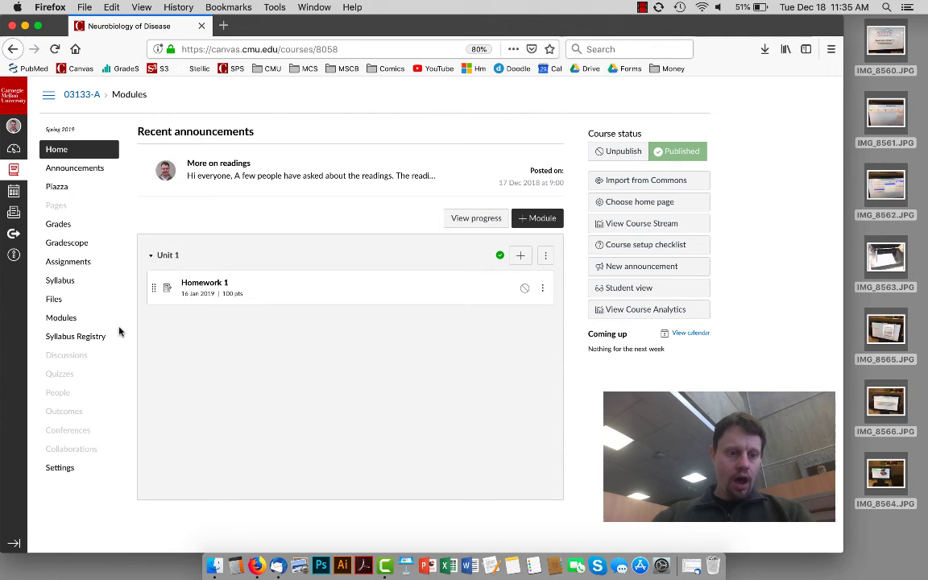
# Look inside the Homework folder in the course files, then go to the course's Assignments list.
pyautogui.click(70, 304)
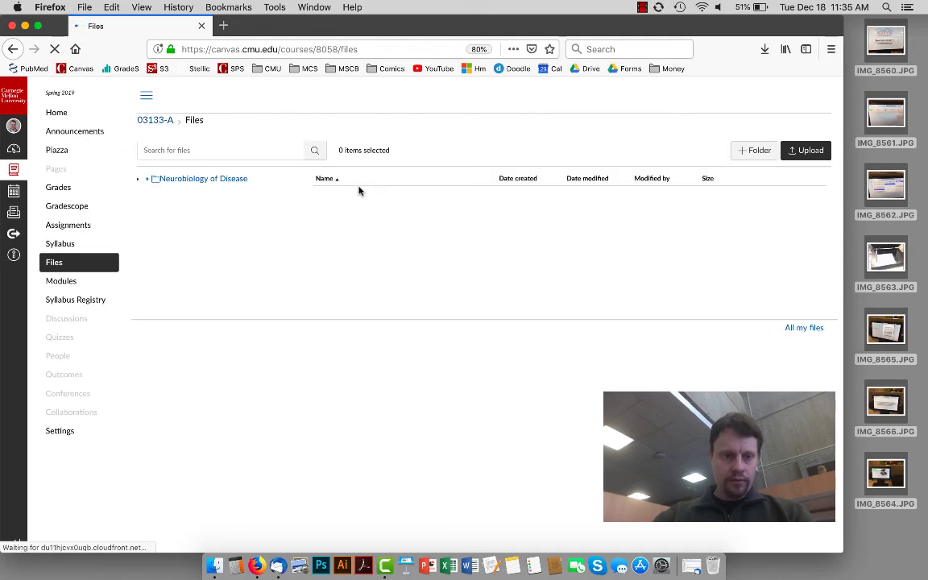
pyautogui.click(193, 221)
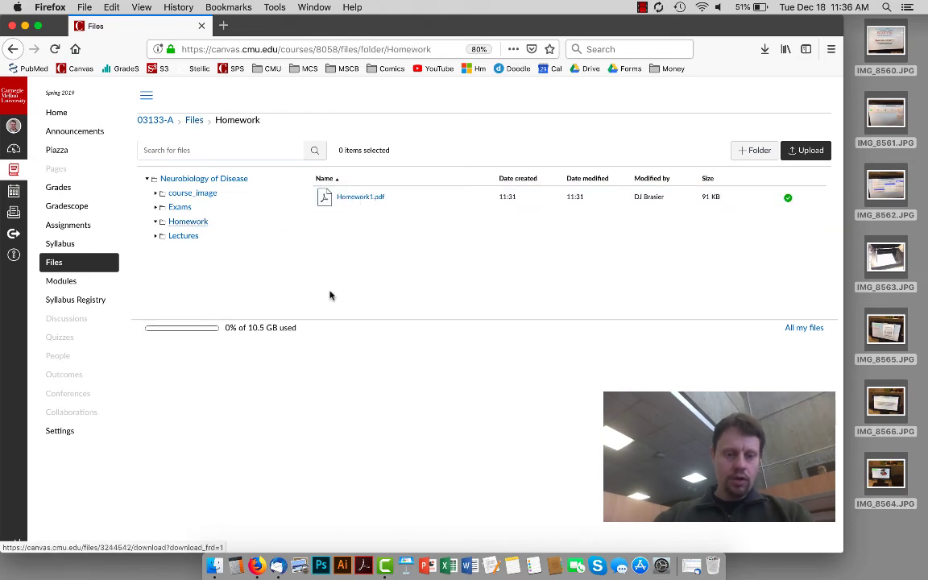
pyautogui.click(73, 230)
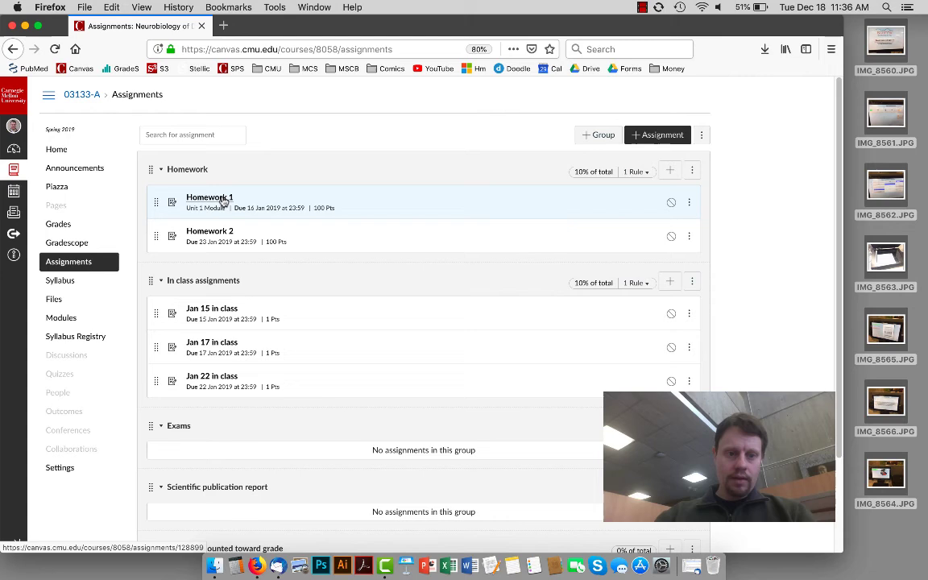
# Open the Homework 1 assignment and save its Homework1.pdf to the computer.
pyautogui.click(224, 199)
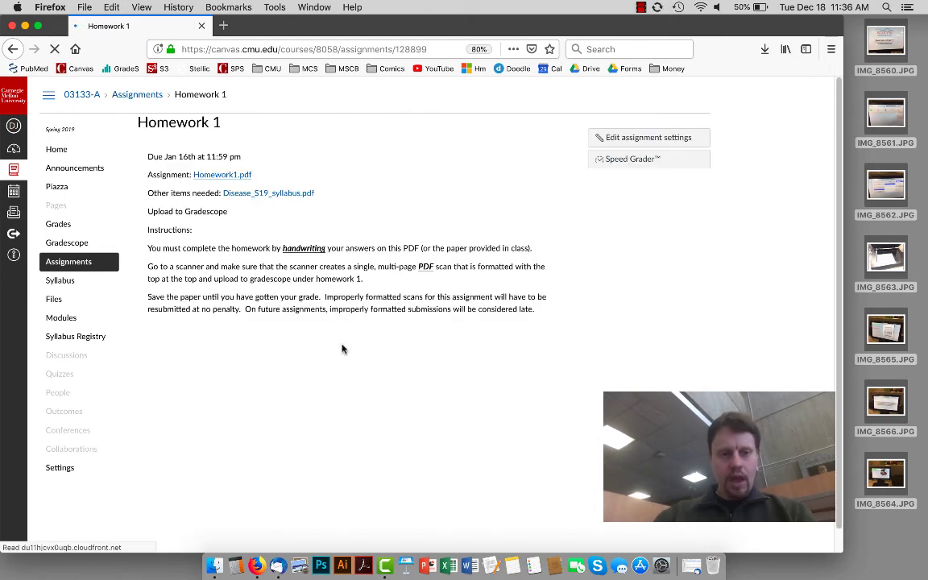
pyautogui.rightClick(235, 180)
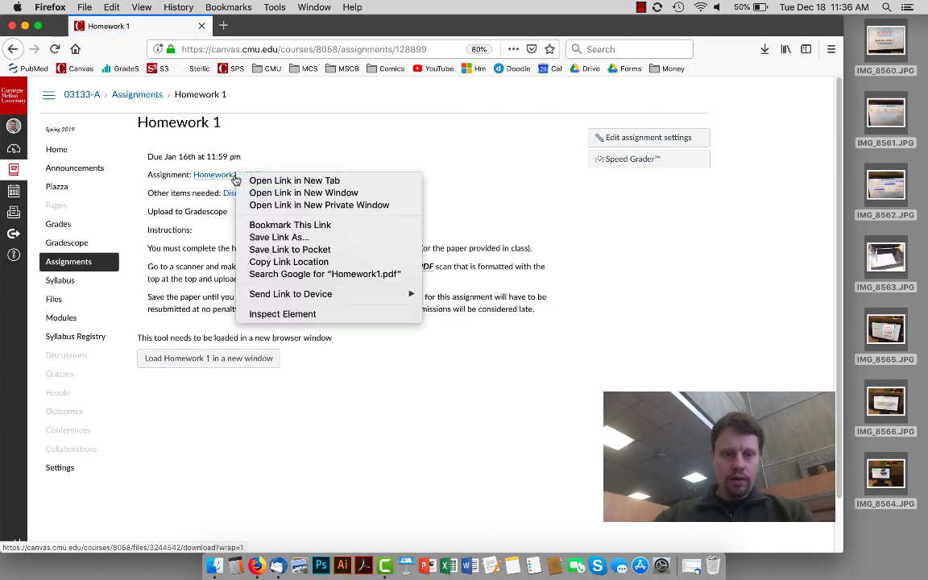
pyautogui.click(266, 182)
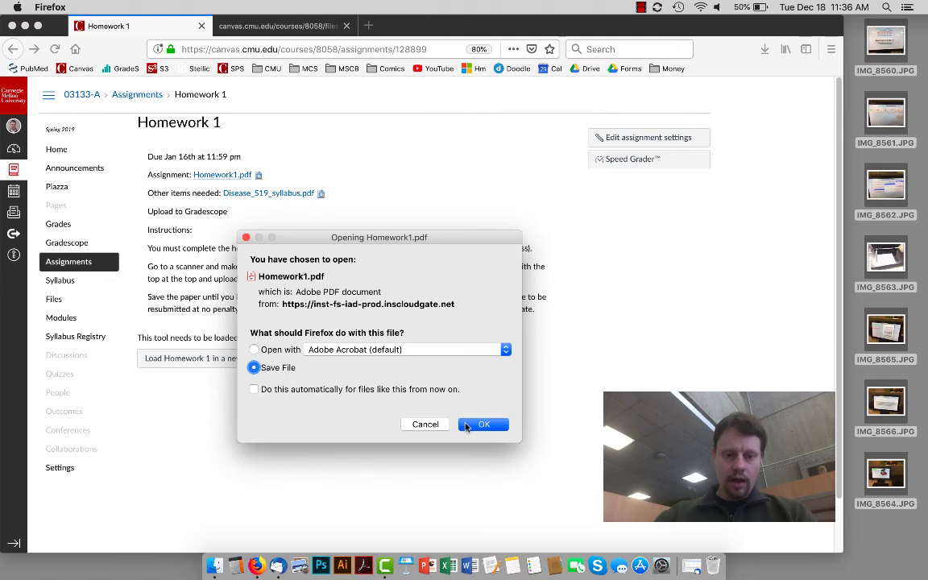
pyautogui.click(482, 423)
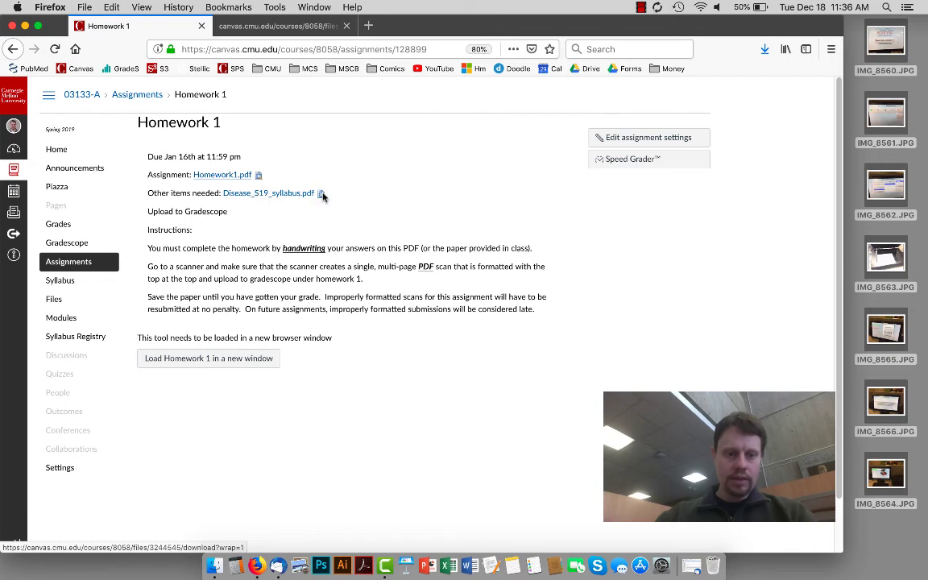
# Preview the syllabus PDF, close the extra download tab and show recent downloads.
pyautogui.click(321, 196)
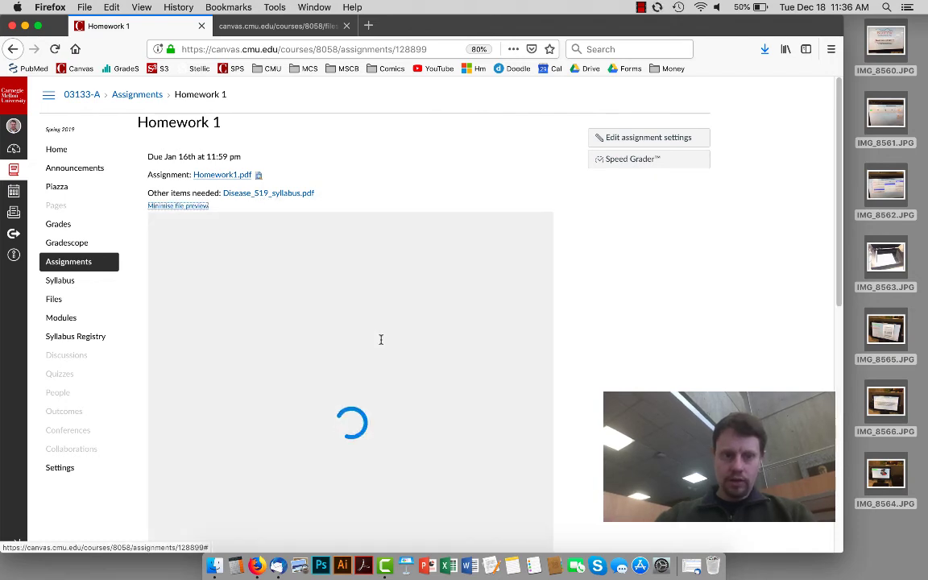
pyautogui.click(322, 26)
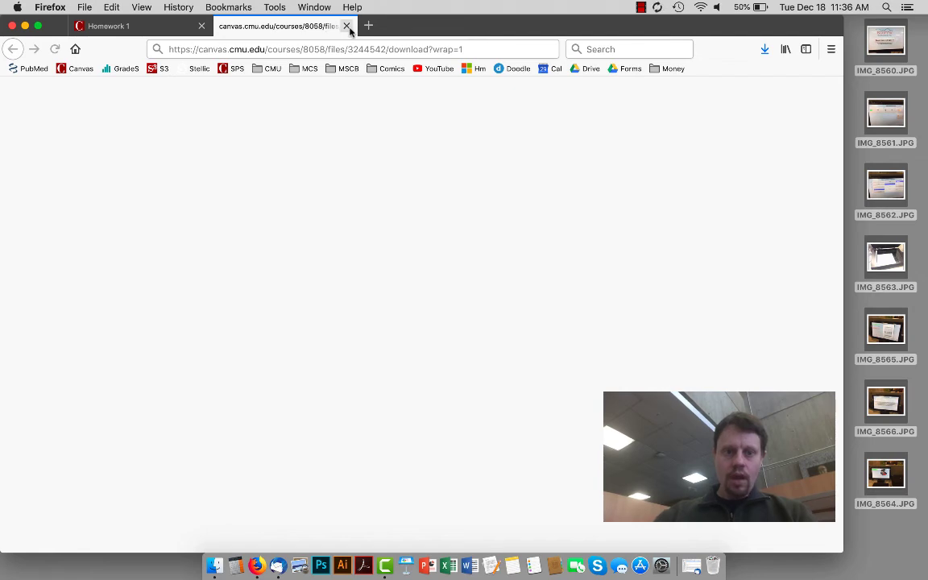
pyautogui.click(348, 26)
pyautogui.click(766, 49)
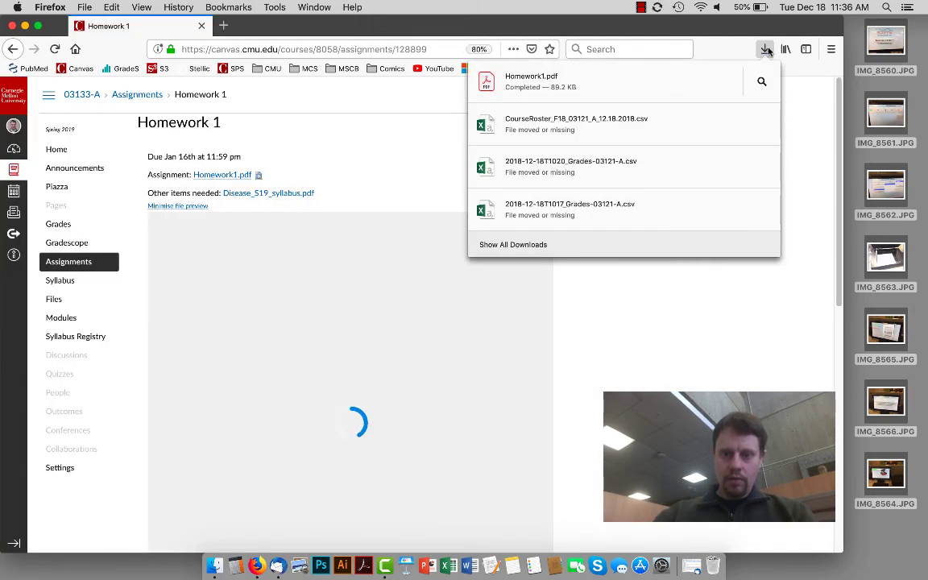
# Read through all eight pages of Homework1.pdf in Acrobat, then return to the Canvas assignment page.
pyautogui.click(673, 91)
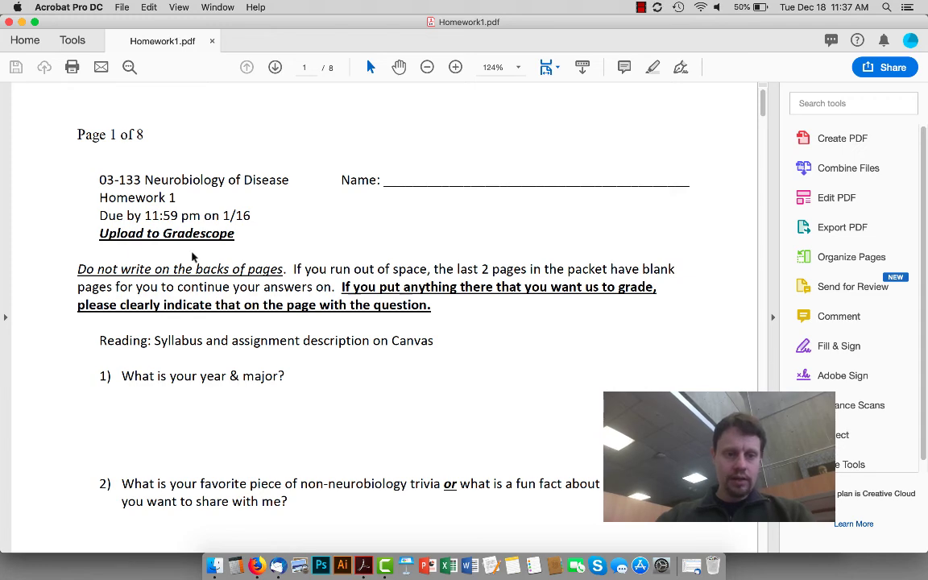
pyautogui.scroll(-3, 191, 252)
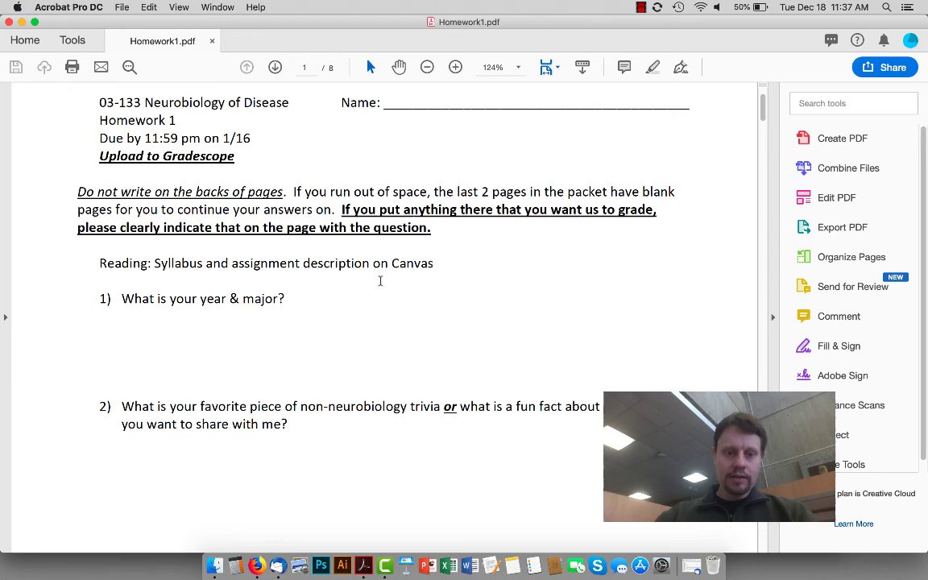
pyautogui.moveTo(762, 116); pyautogui.dragTo(761, 435)
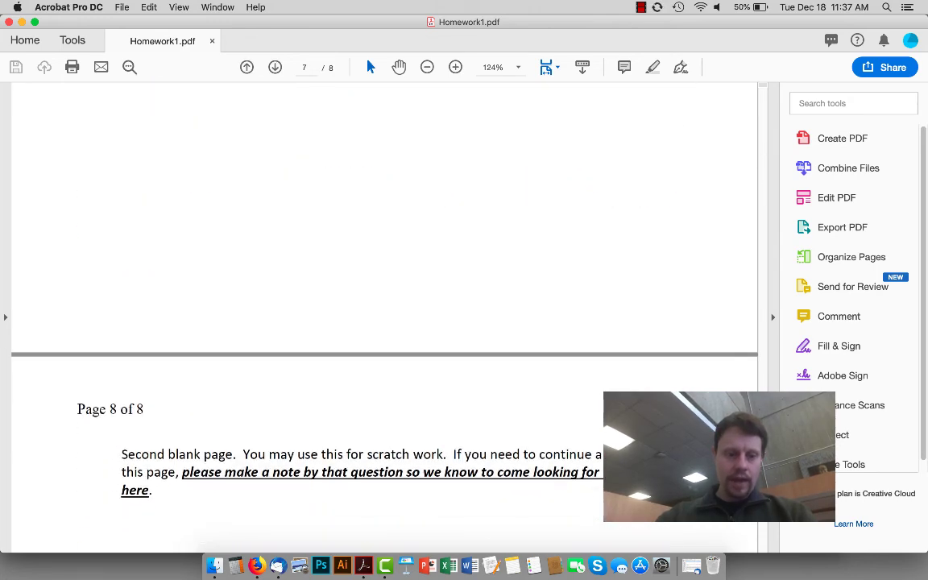
pyautogui.scroll(15, 384, 317)
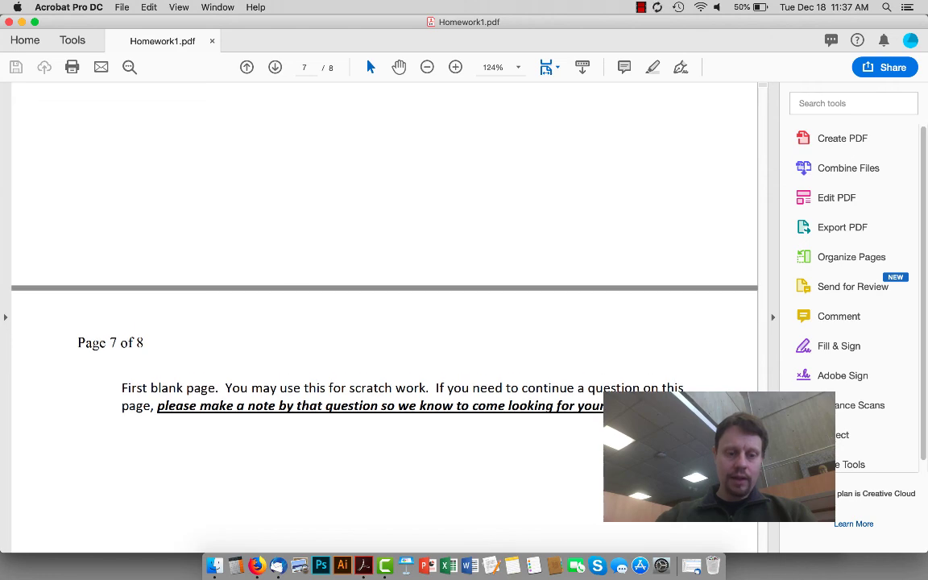
pyautogui.moveTo(761, 435); pyautogui.dragTo(764, 121)
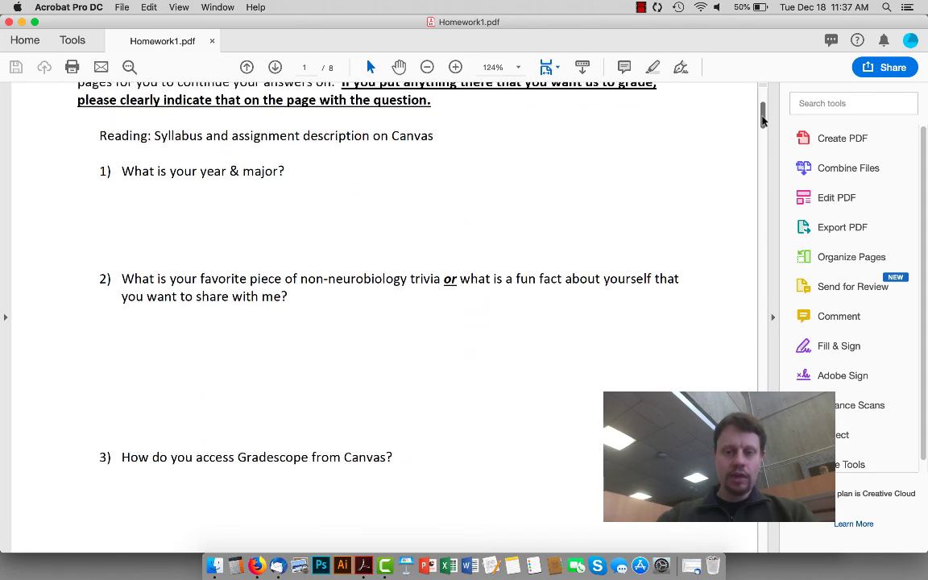
pyautogui.scroll(-3, 447, 221)
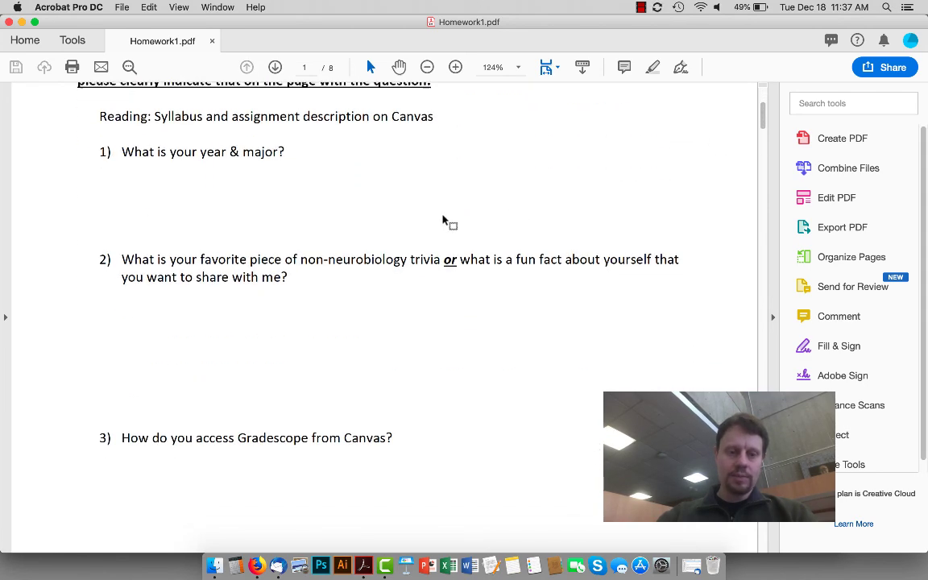
pyautogui.scroll(-12, 445, 222)
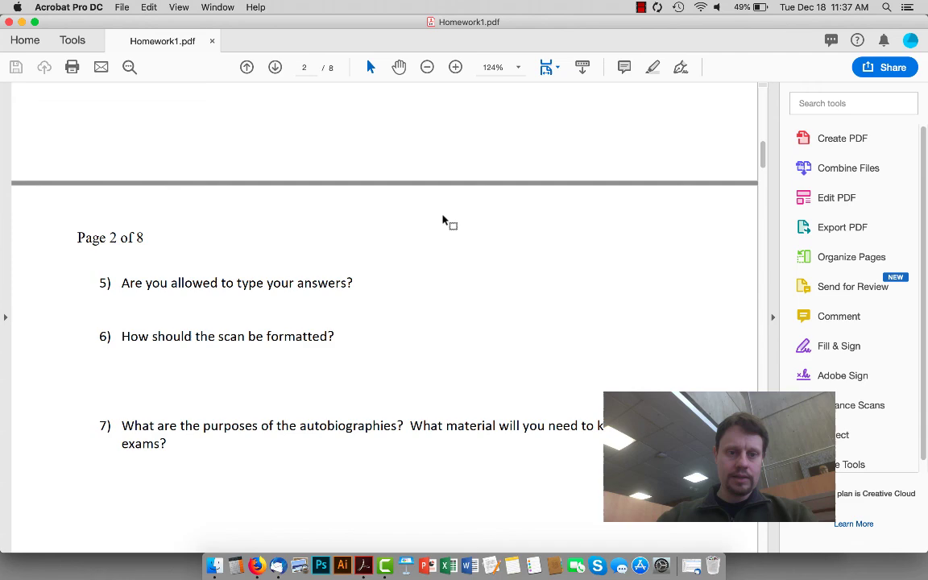
pyautogui.scroll(-9, 445, 221)
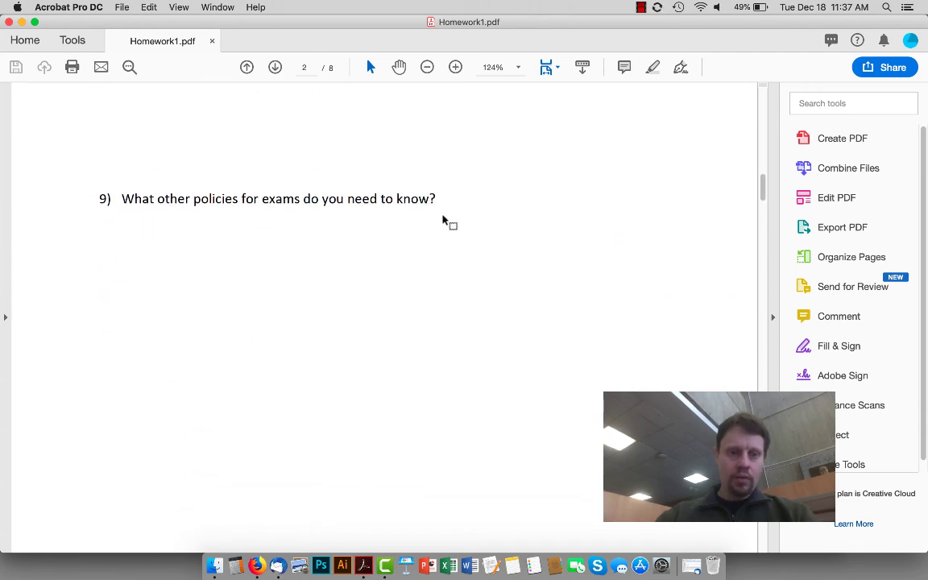
pyautogui.press('super+Tab')
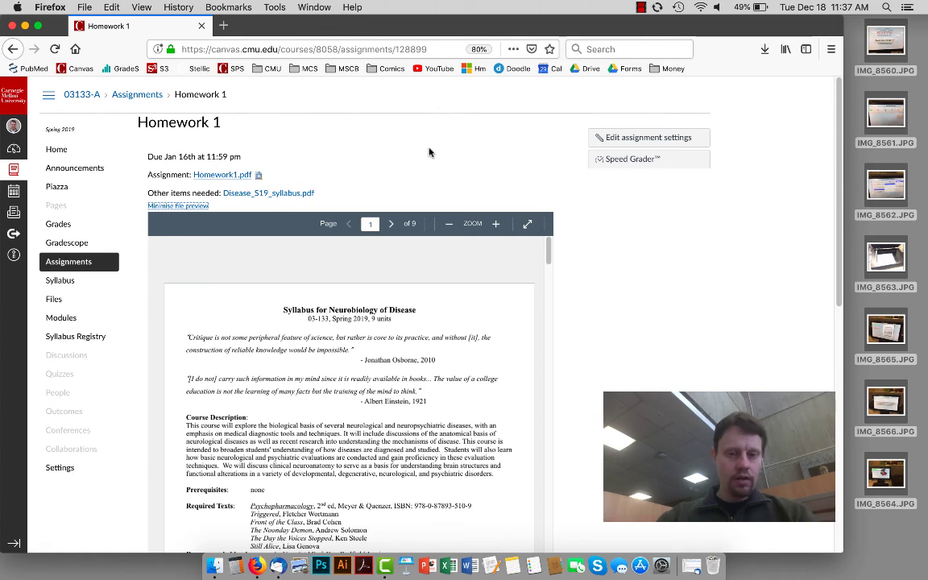
# Open scanner photos IMG_8560.JPG and IMG_8561.JPG, showing the Select A Destination screen, in Preview.
pyautogui.click(848, 179)
pyautogui.click(847, 179)
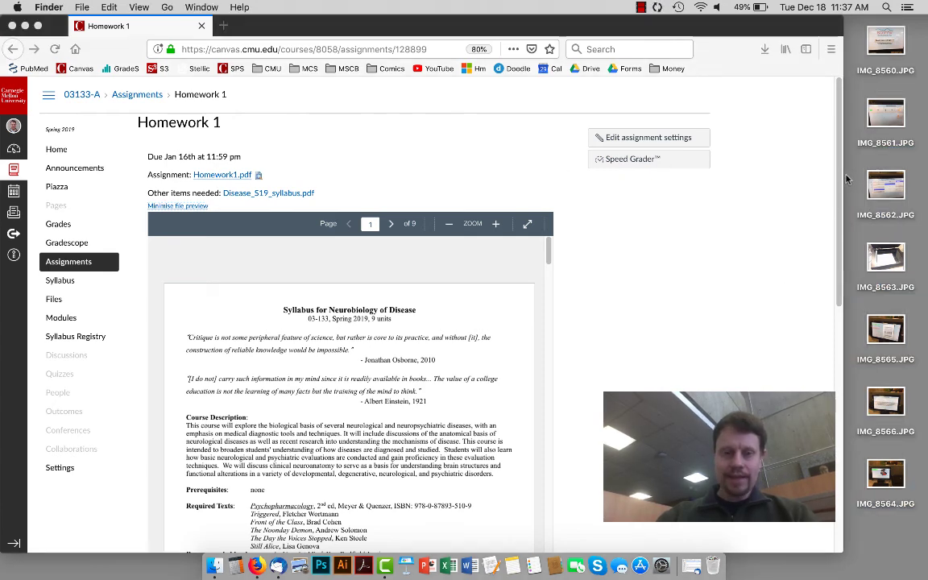
pyautogui.doubleClick(887, 42)
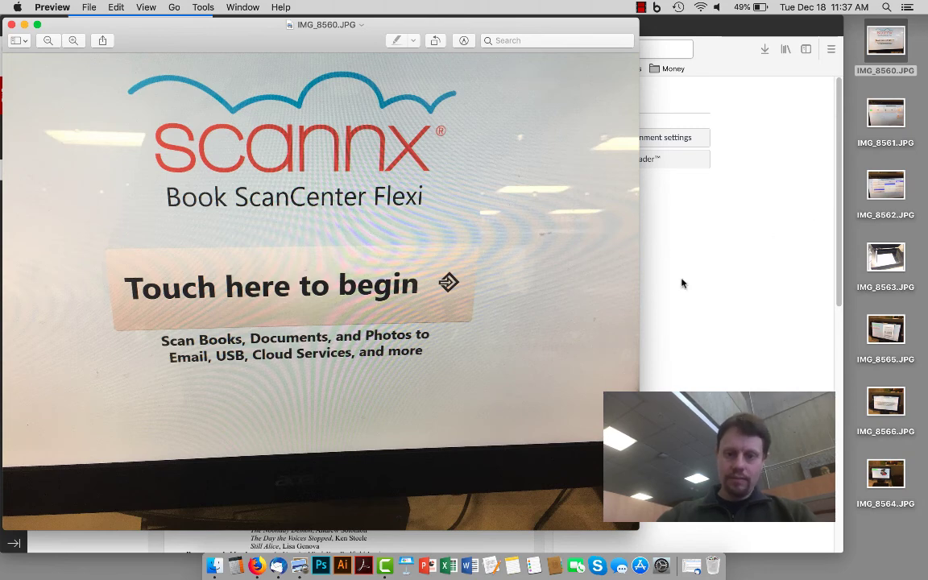
pyautogui.doubleClick(884, 112)
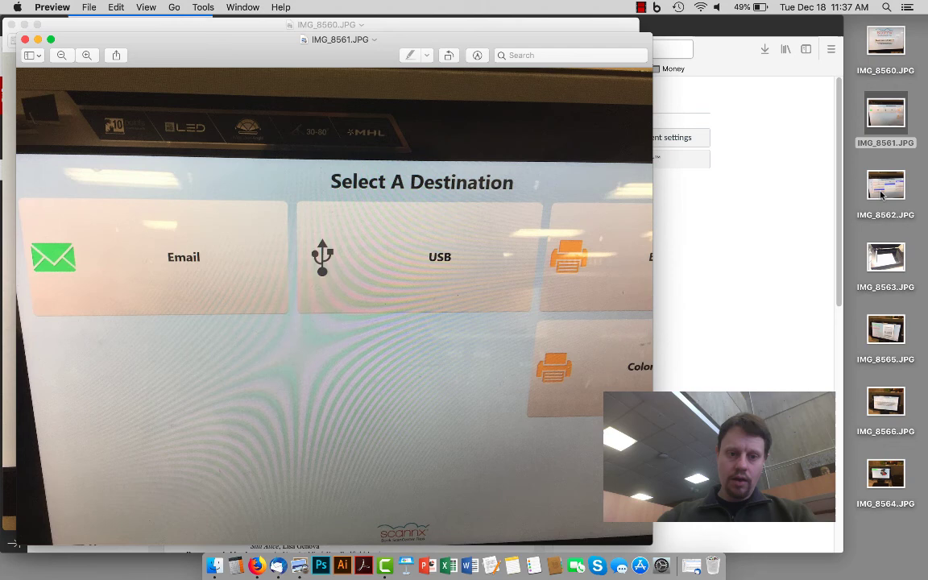
# Open the scan-settings photo IMG_8562 and the scanner-bed photo IMG_8563, then select IMG_8565.
pyautogui.doubleClick(881, 194)
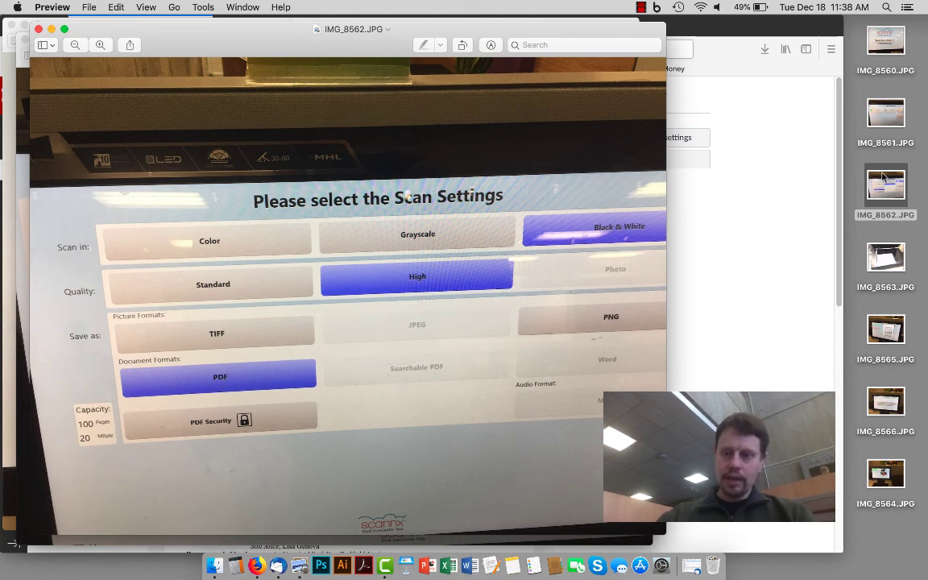
pyautogui.click(888, 256)
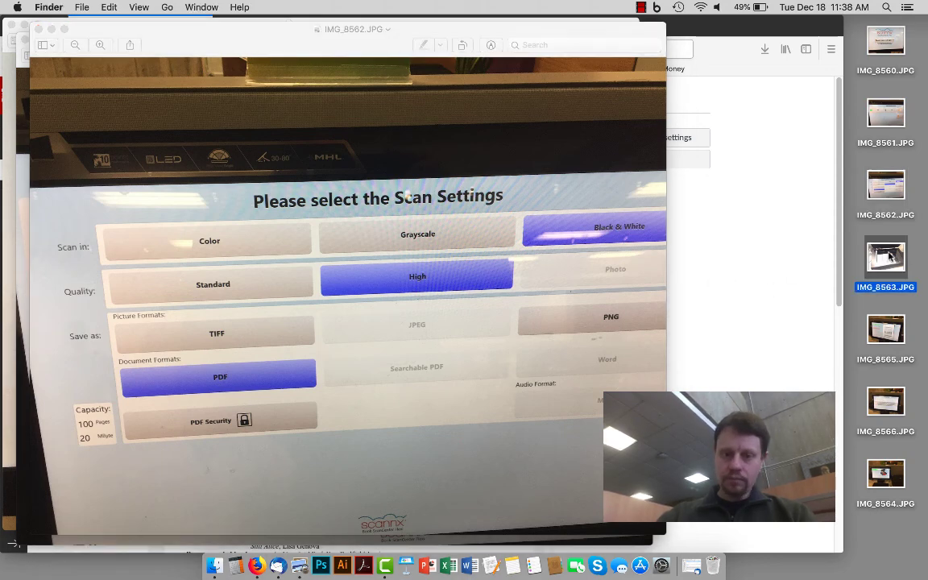
pyautogui.doubleClick(888, 256)
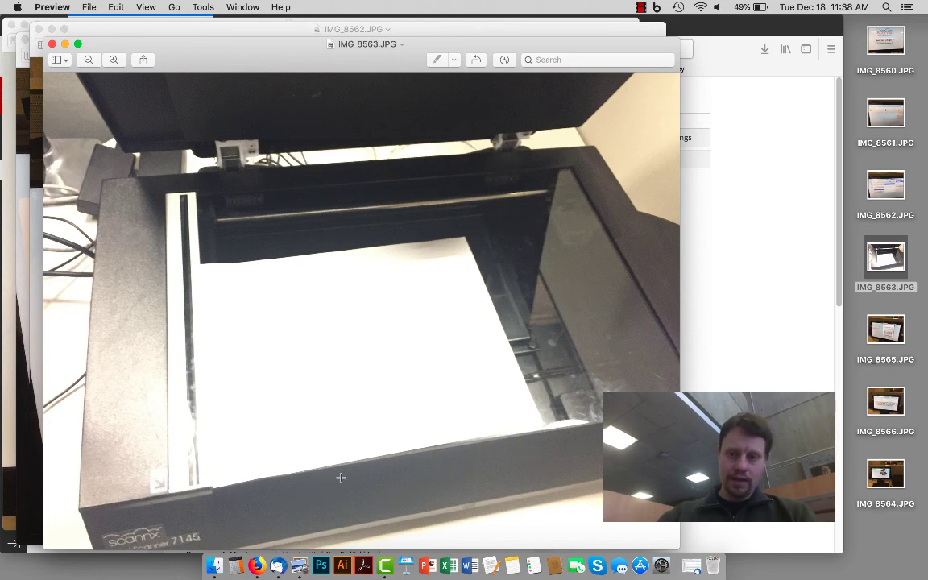
pyautogui.click(897, 338)
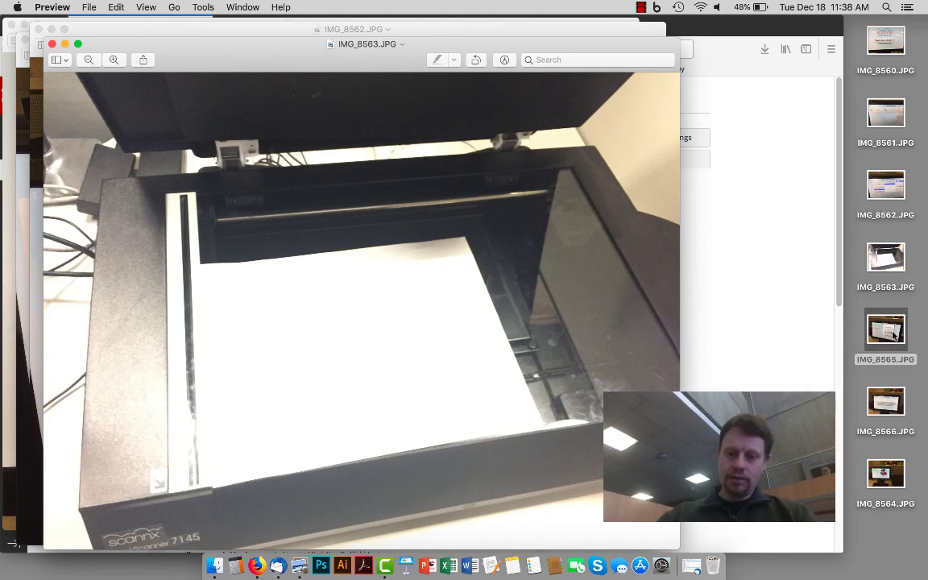
# View the scanning photo IMG_8565 and the email transfer photo IMG_8566, closing and reopening IMG_8566.
pyautogui.doubleClick(895, 335)
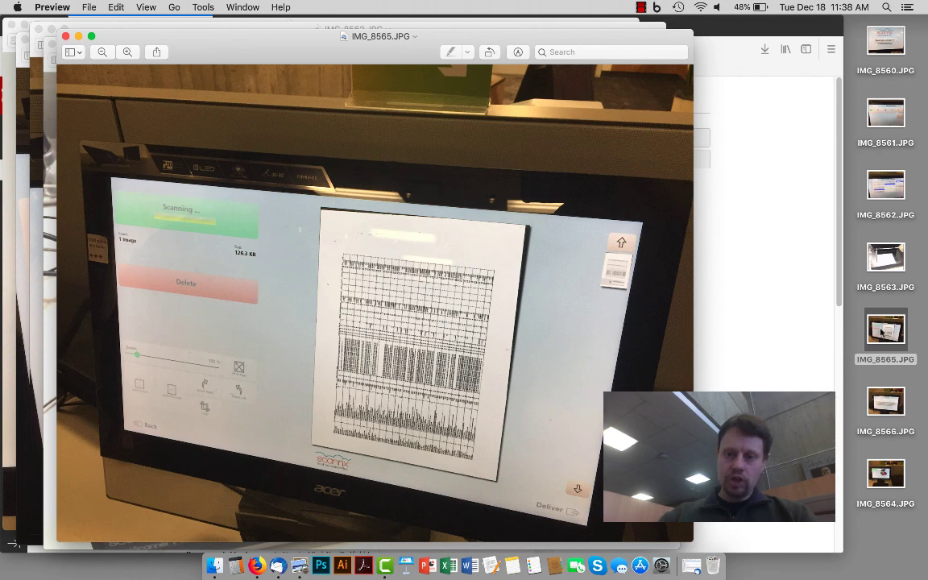
pyautogui.doubleClick(888, 407)
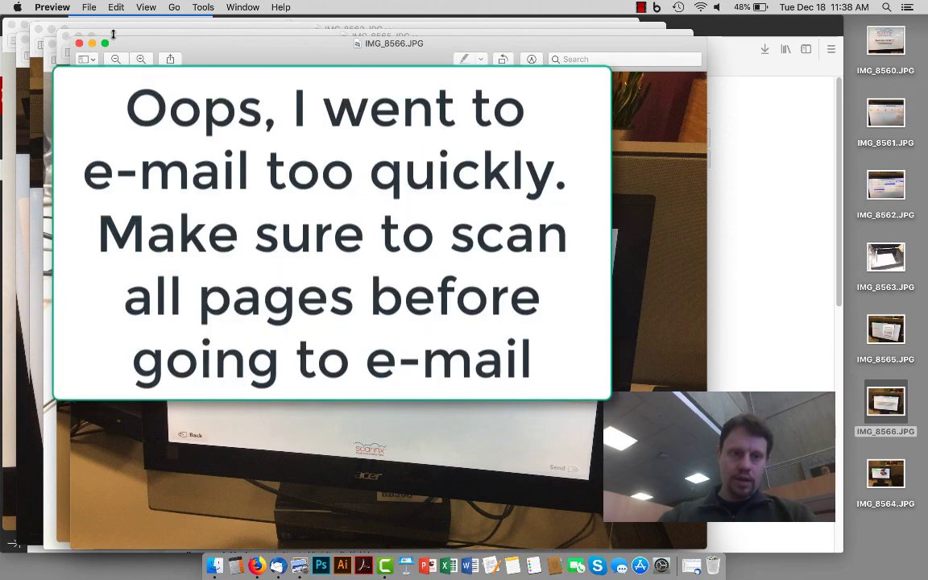
pyautogui.click(79, 42)
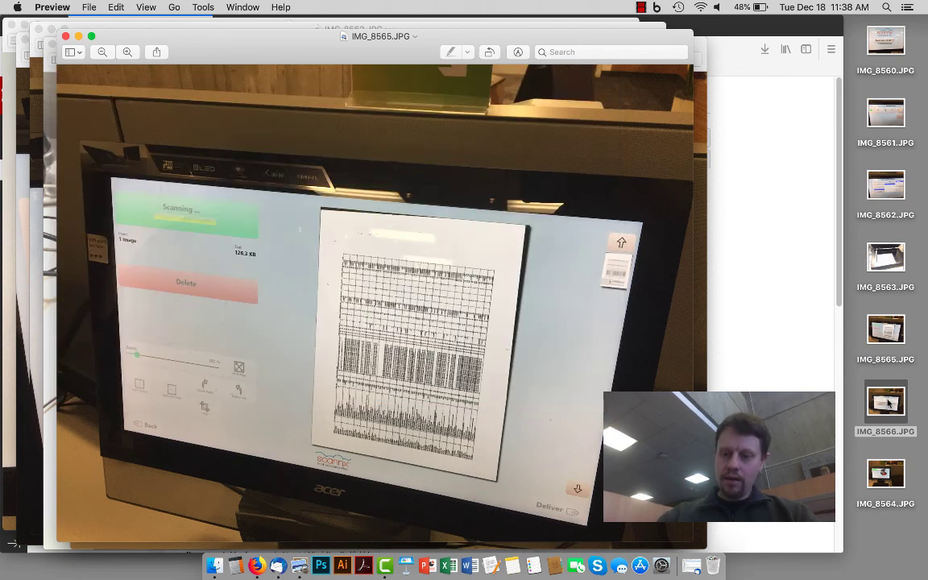
pyautogui.click(888, 403)
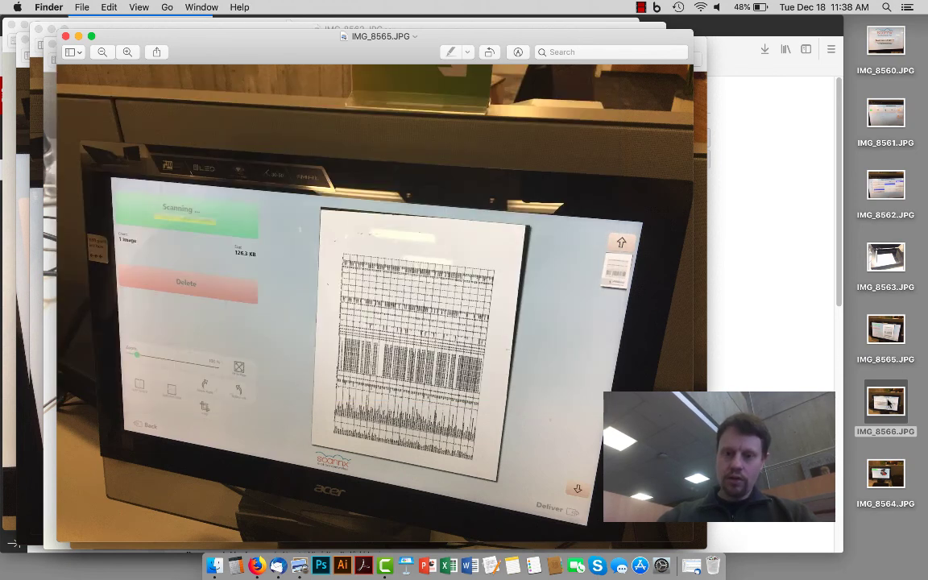
pyautogui.doubleClick(888, 402)
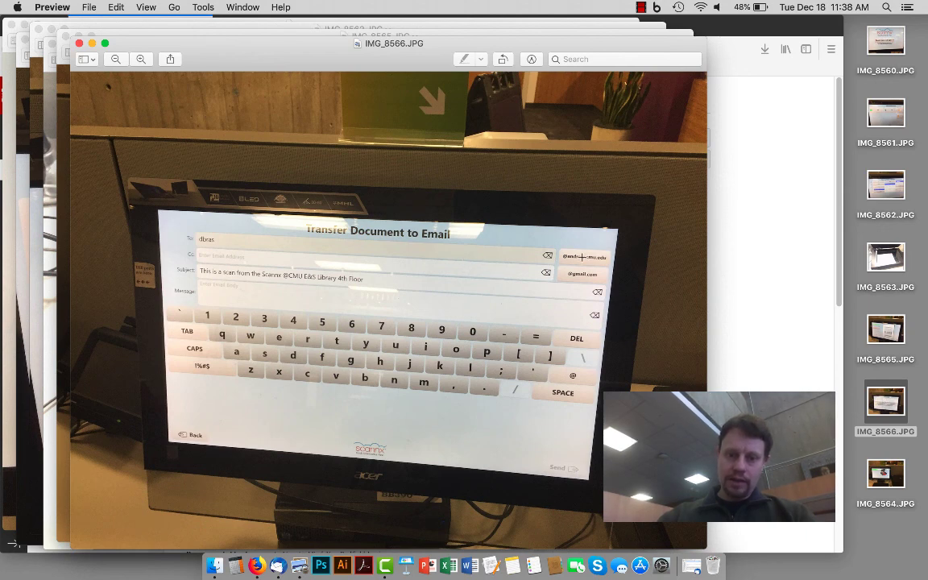
# View the SCAN screen photo IMG_8564, then quit Preview to return to the browser.
pyautogui.click(886, 473)
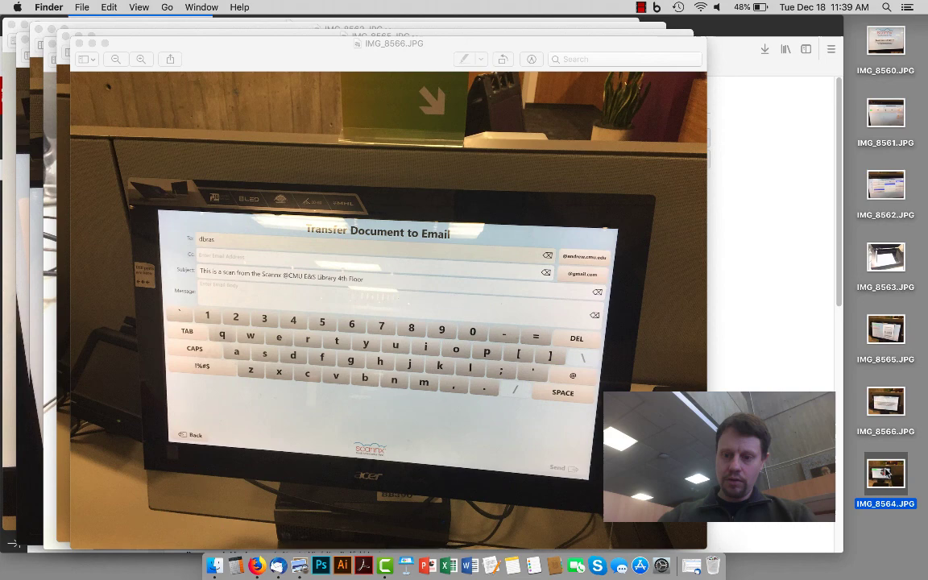
pyautogui.doubleClick(886, 473)
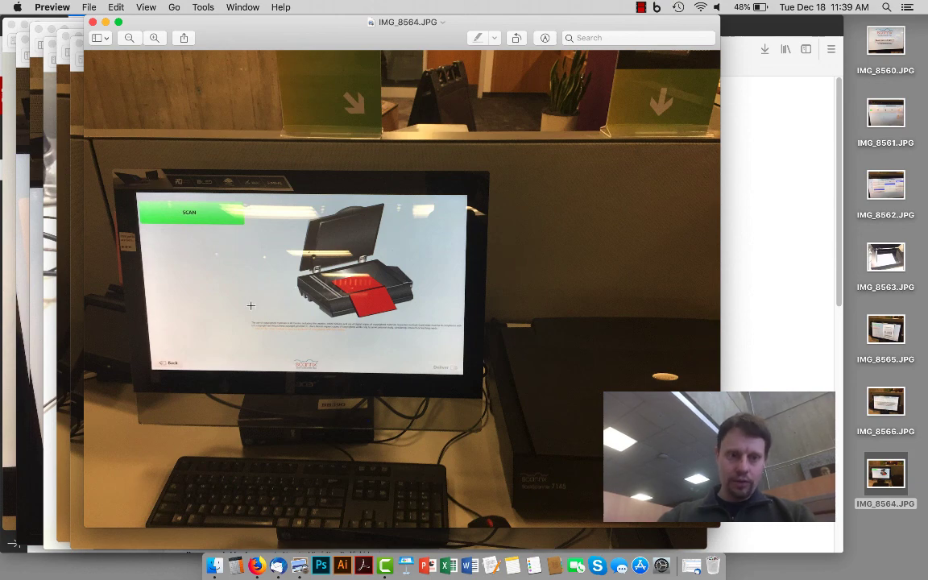
pyautogui.press('super+q')
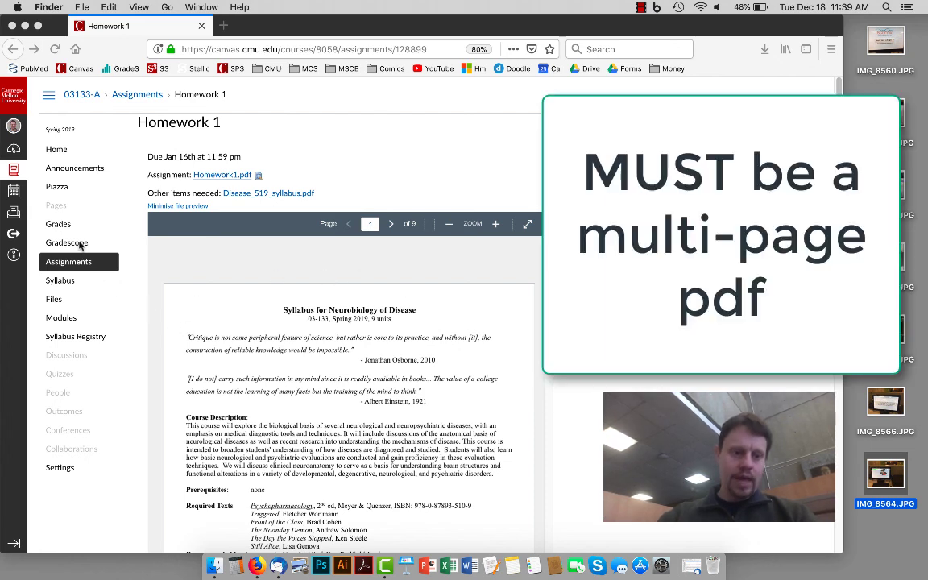
pyautogui.click(133, 290)
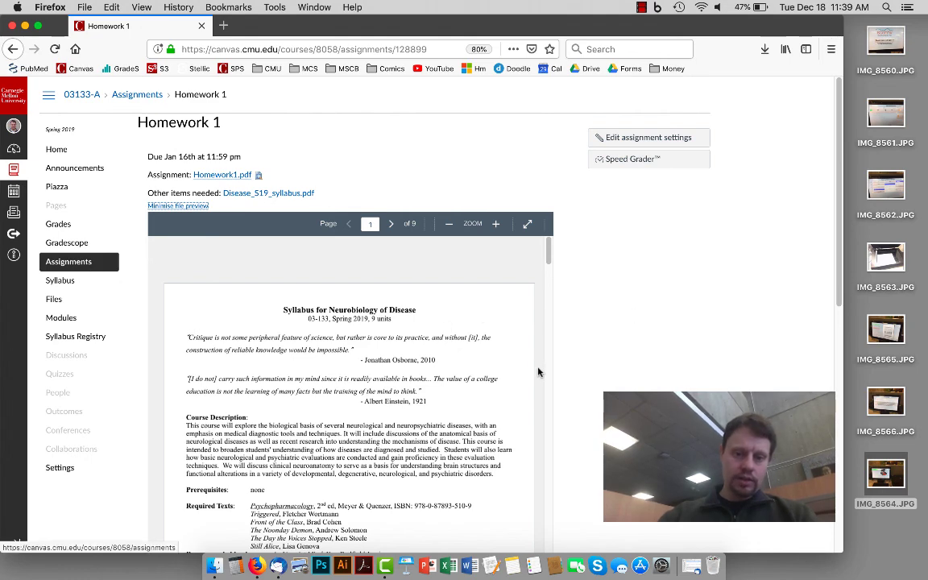
pyautogui.scroll(-5, 614, 360)
pyautogui.scroll(-2, 614, 360)
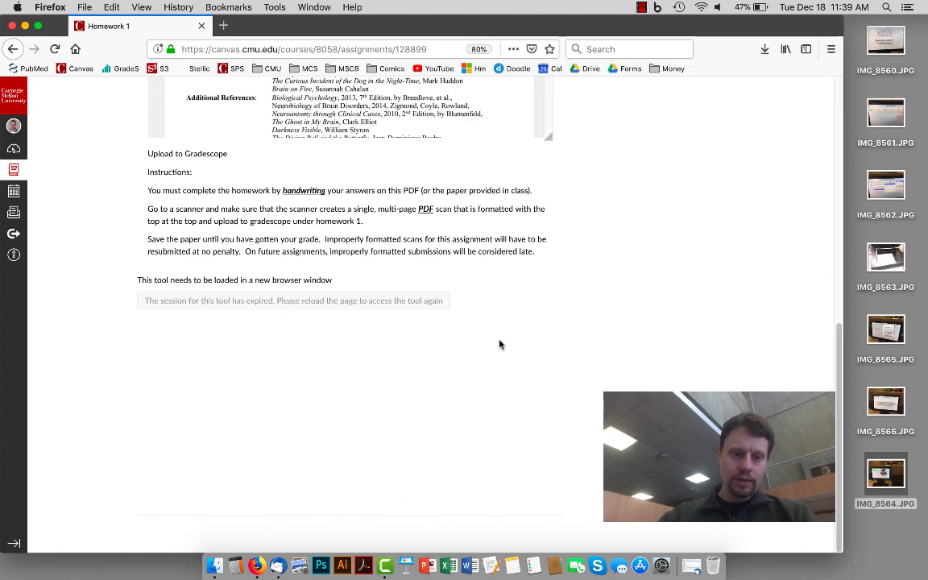
pyautogui.scroll(1, 500, 344)
pyautogui.scroll(7, 499, 344)
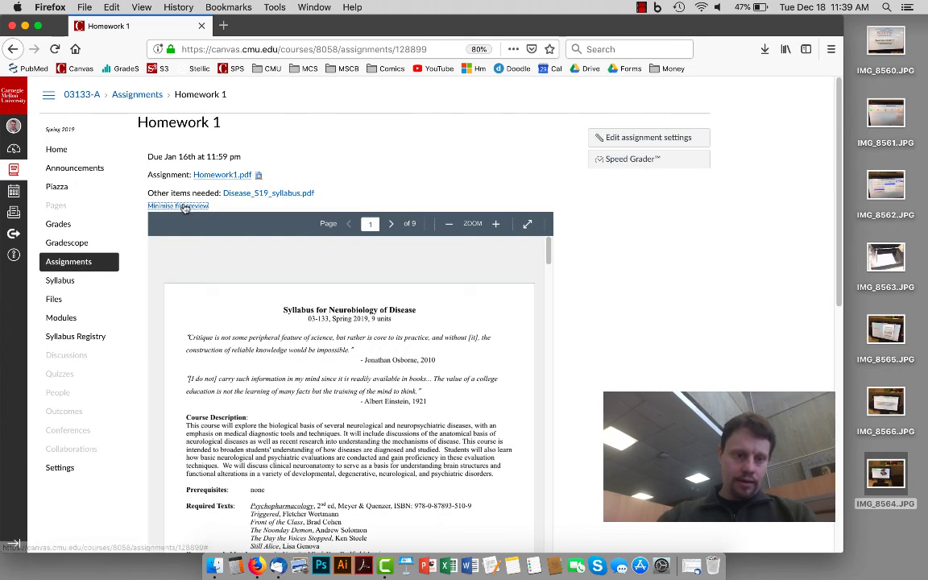
# Open Homework 1 again from the course's Assignments list.
pyautogui.click(80, 262)
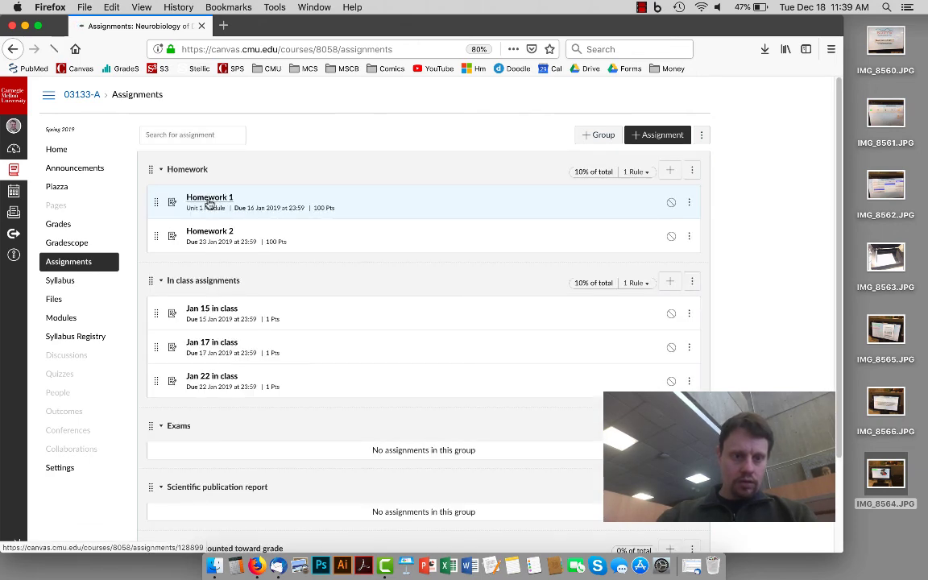
pyautogui.click(211, 200)
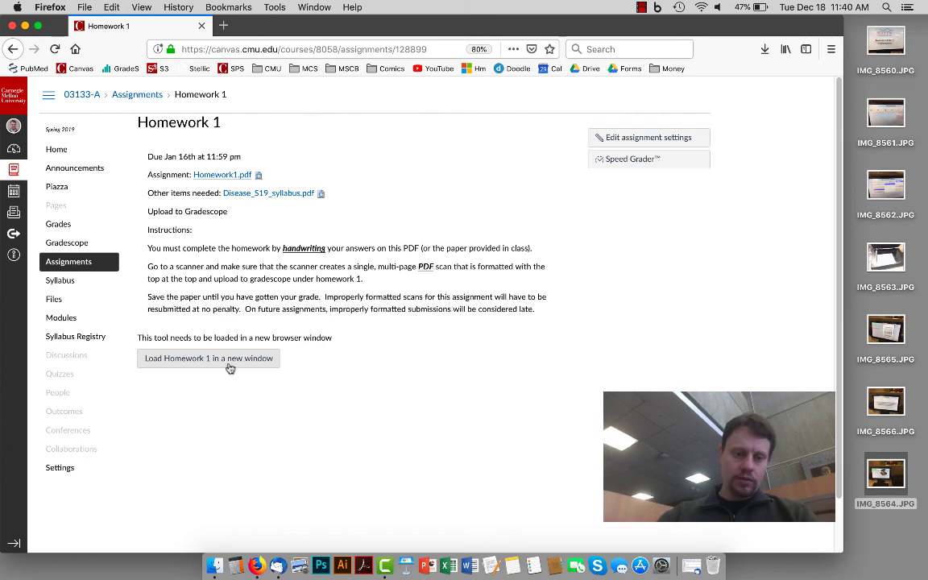
# Load Homework 1 in a new window to open the Gradescope 03133 course dashboard.
pyautogui.click(229, 367)
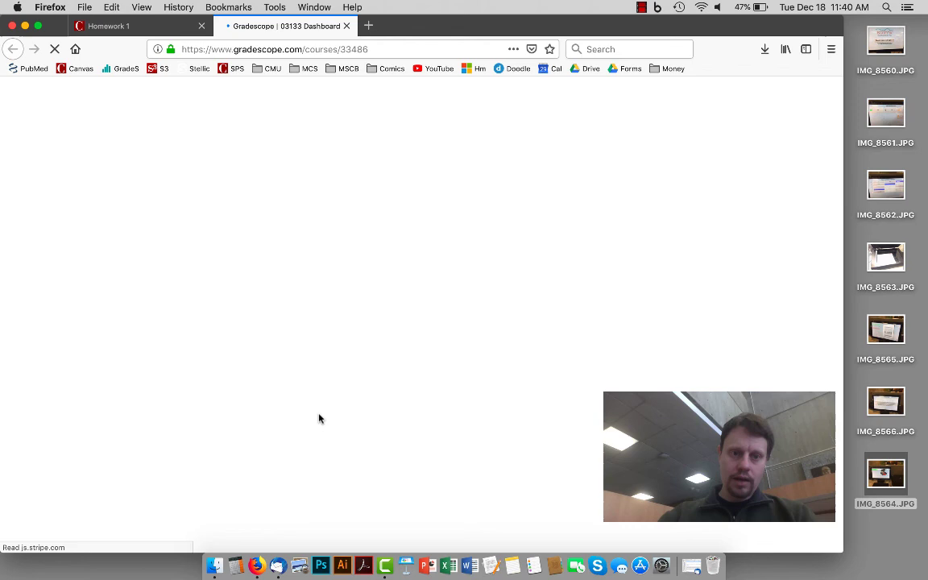